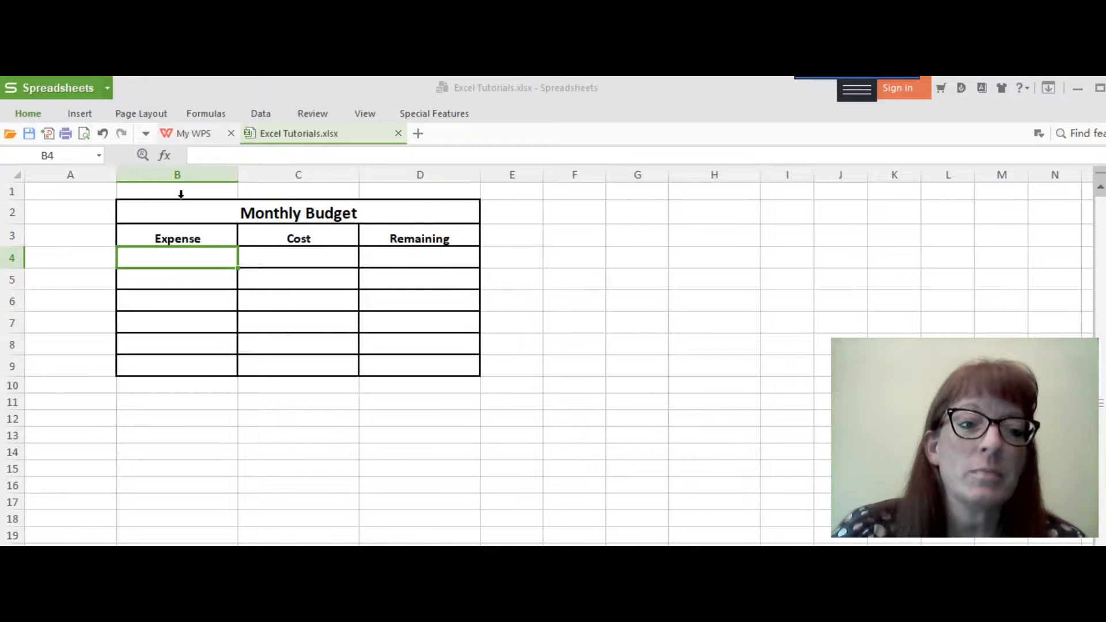
left_click(181, 195)
left_click(283, 192)
left_click(406, 198)
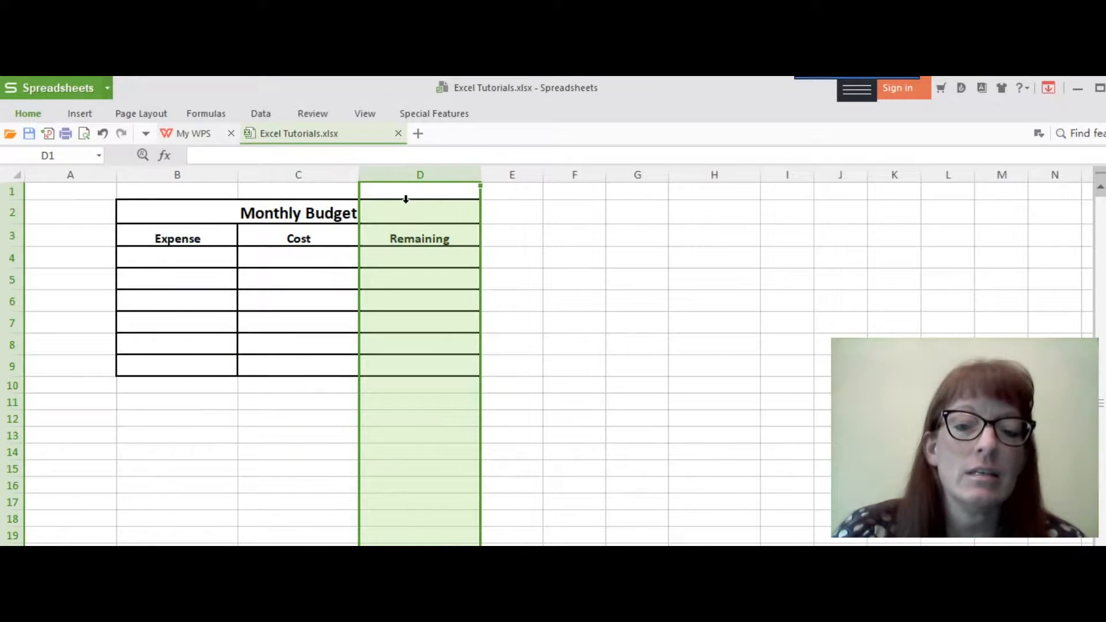
left_click_drag(42, 221, 45, 406)
left_click(91, 432)
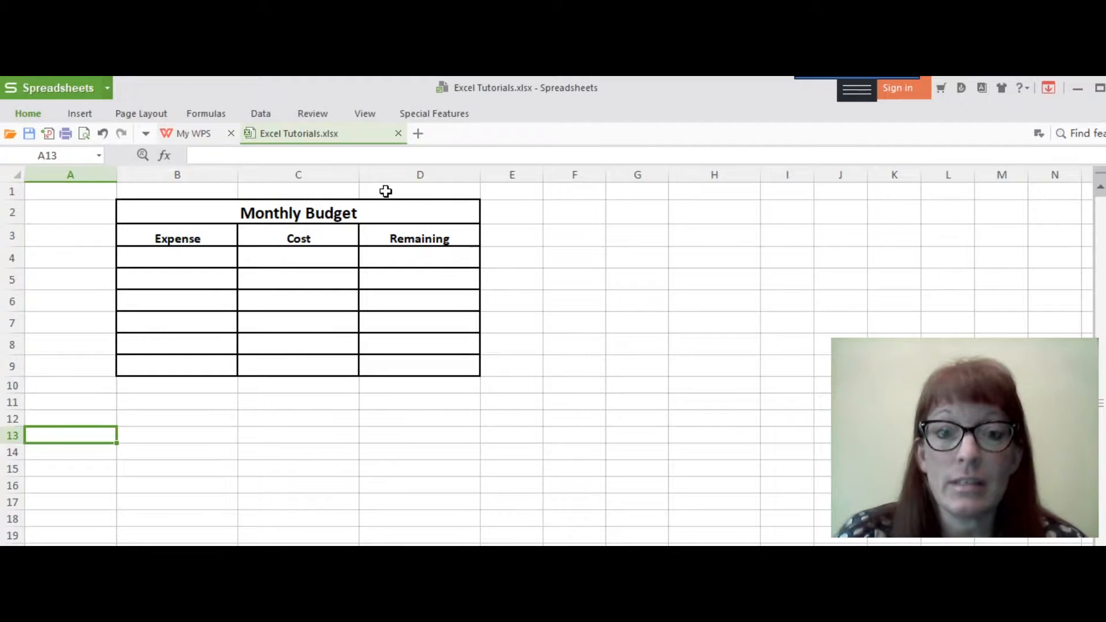
Step: Set the width of columns F through H to 20 characters
left_click(580, 198)
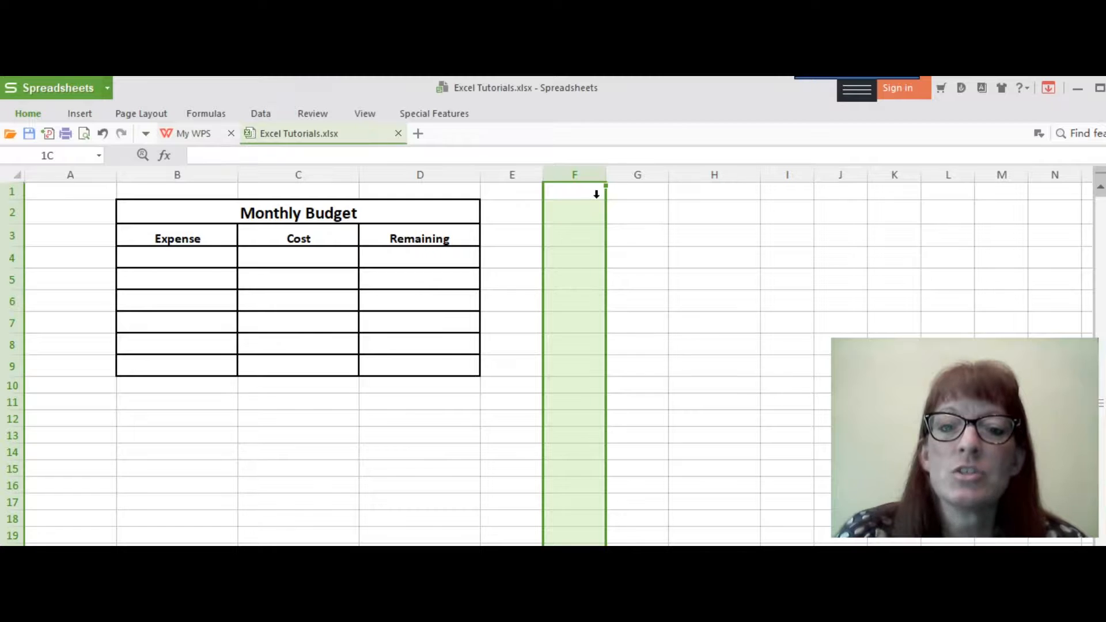
left_click_drag(618, 198, 721, 197)
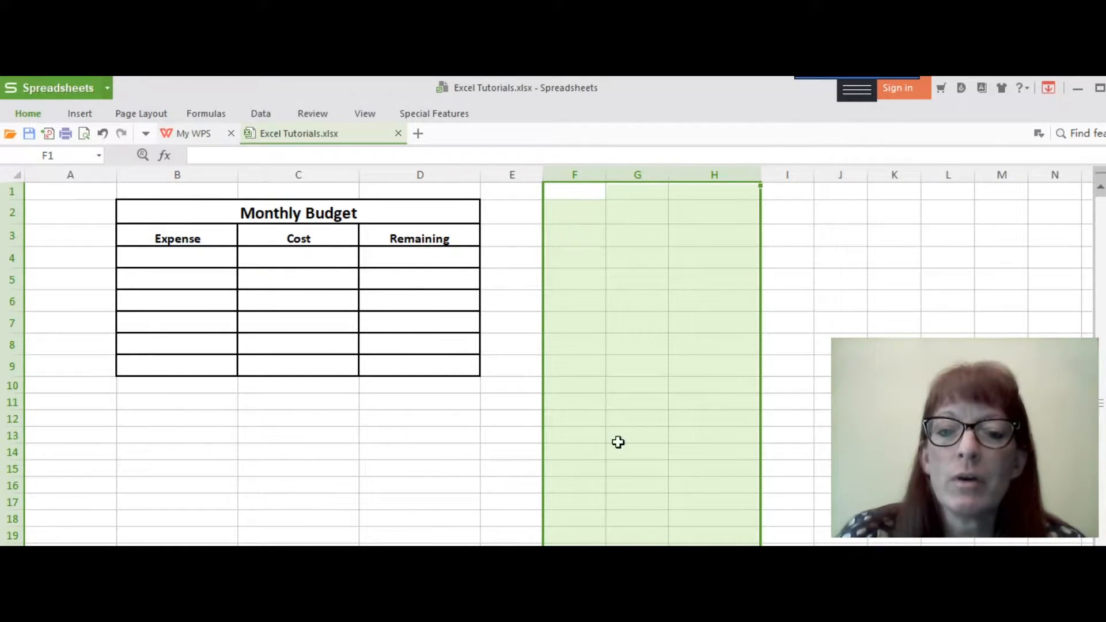
right_click(637, 285)
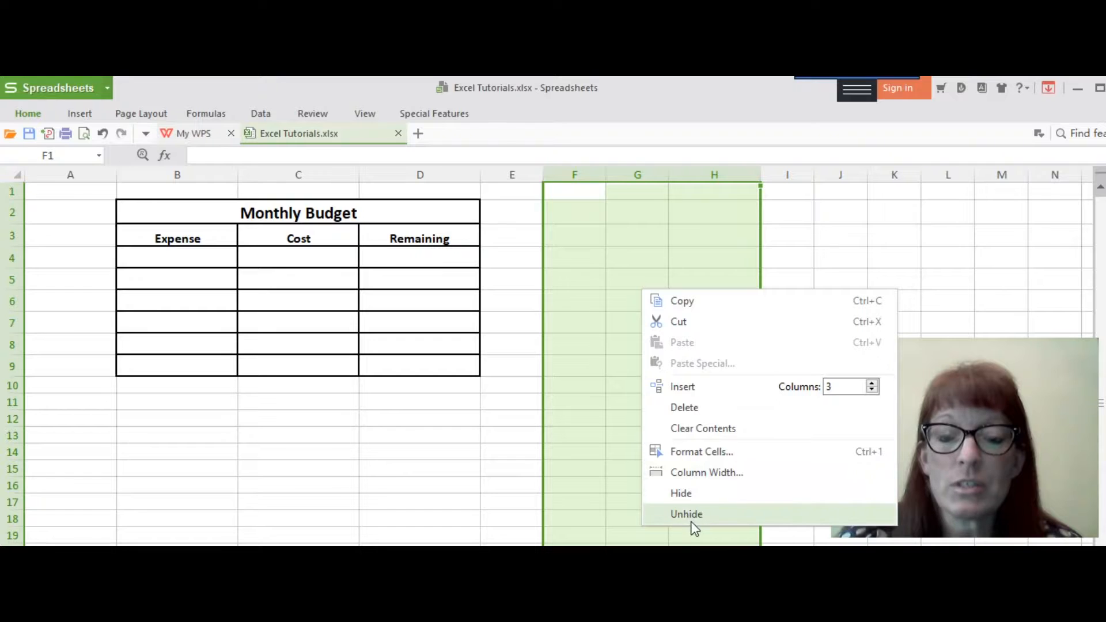
left_click(710, 474)
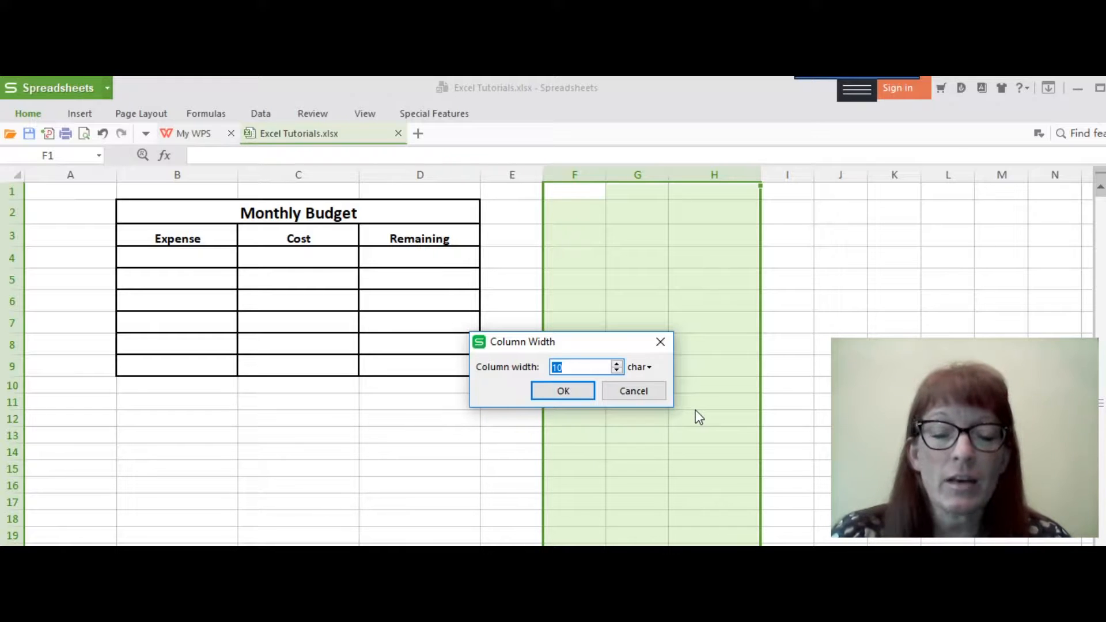
type("20")
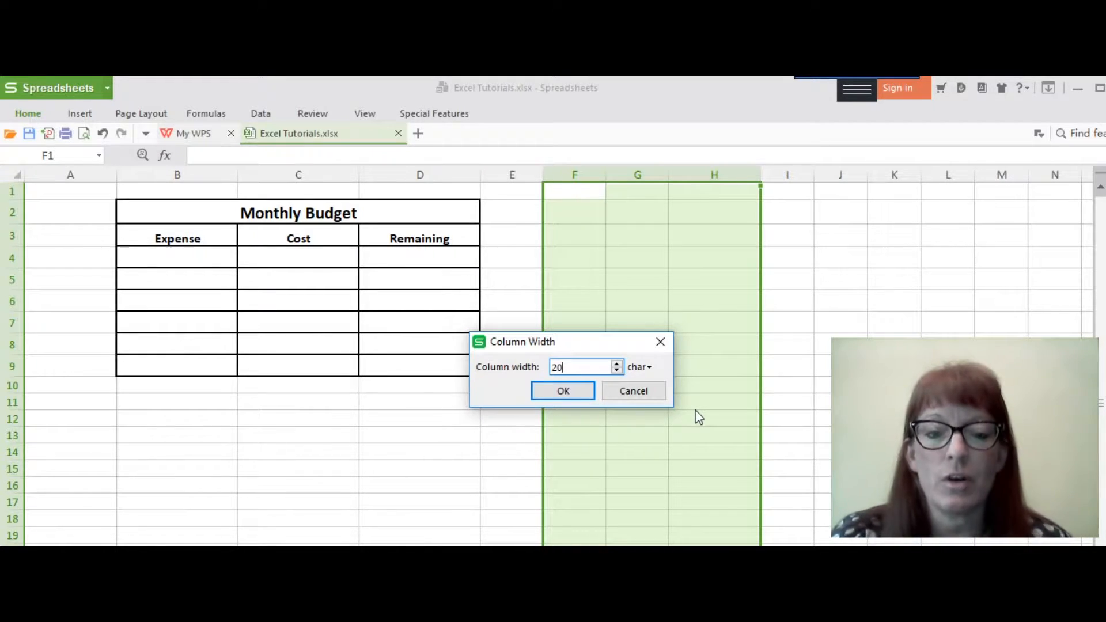
left_click(580, 398)
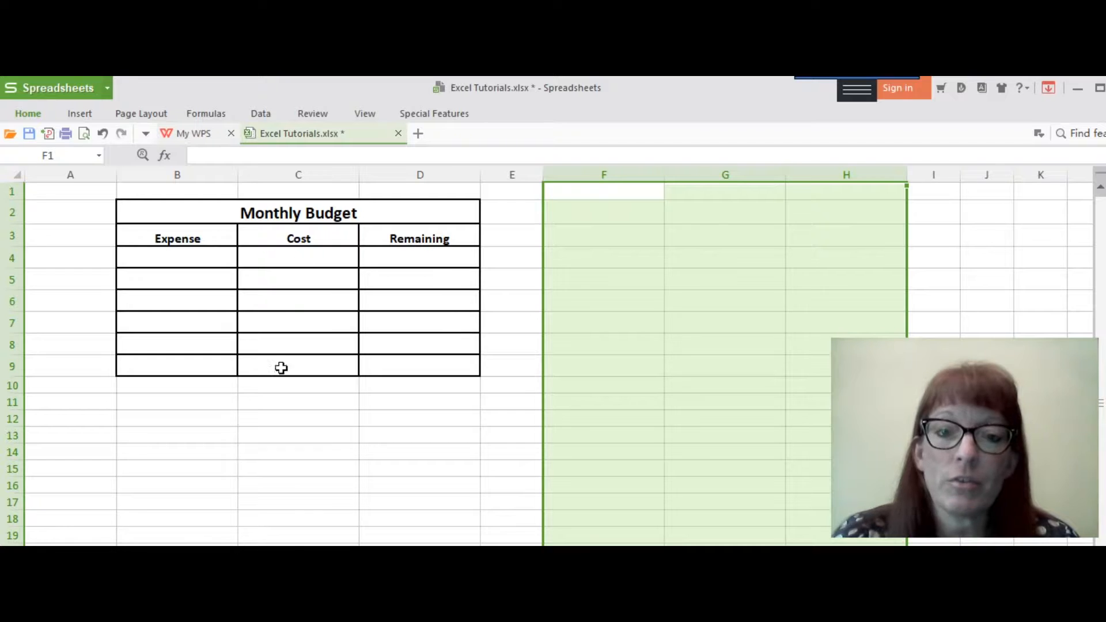
left_click(618, 292)
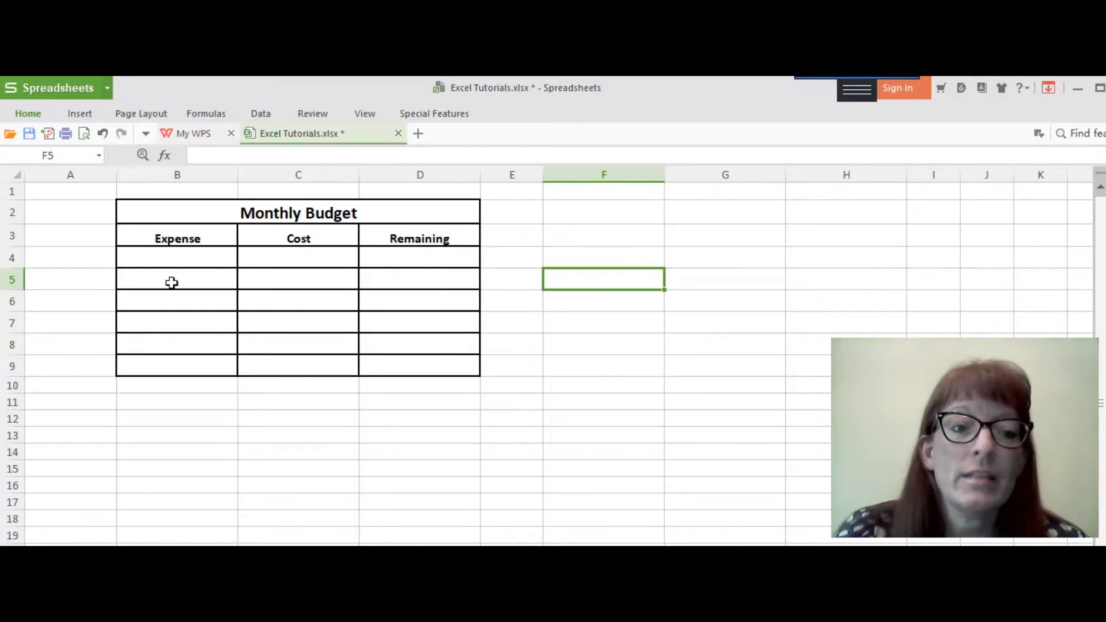
Step: Apply a medium-thick solid border in the automatic color to both the outline and inside of cells F2:H9
left_click(584, 218)
left_click_drag(583, 217, 845, 363)
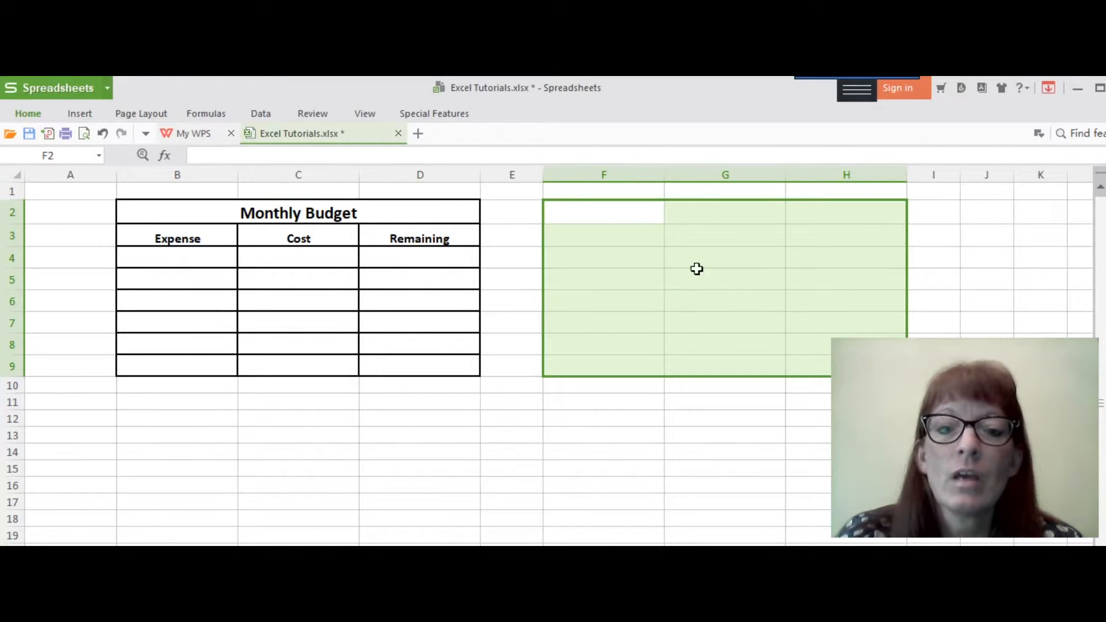
left_click(31, 113)
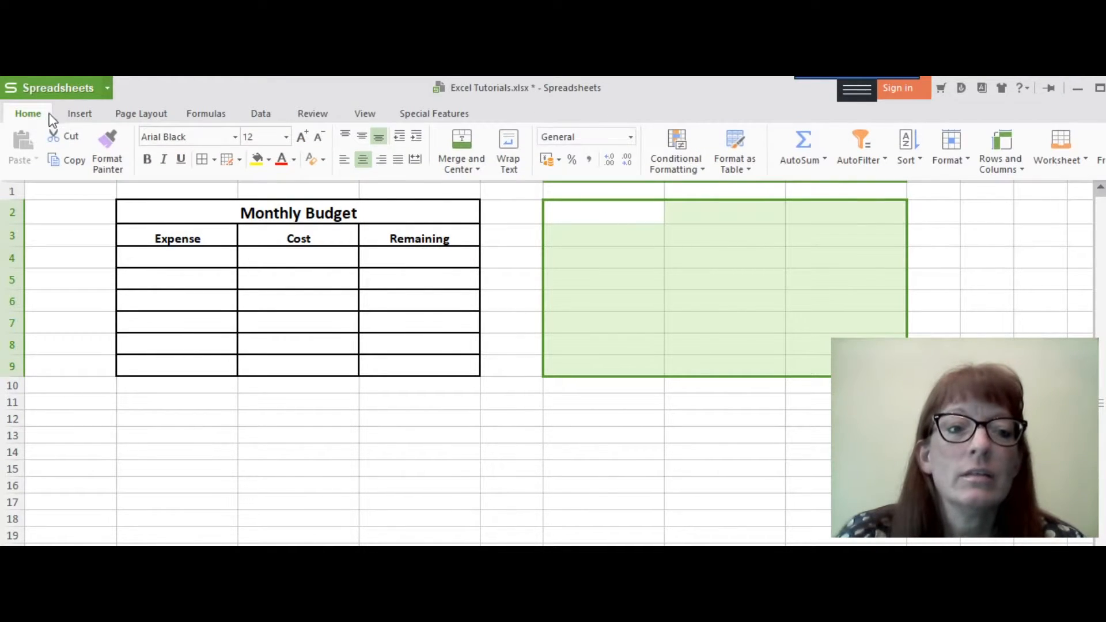
left_click(214, 164)
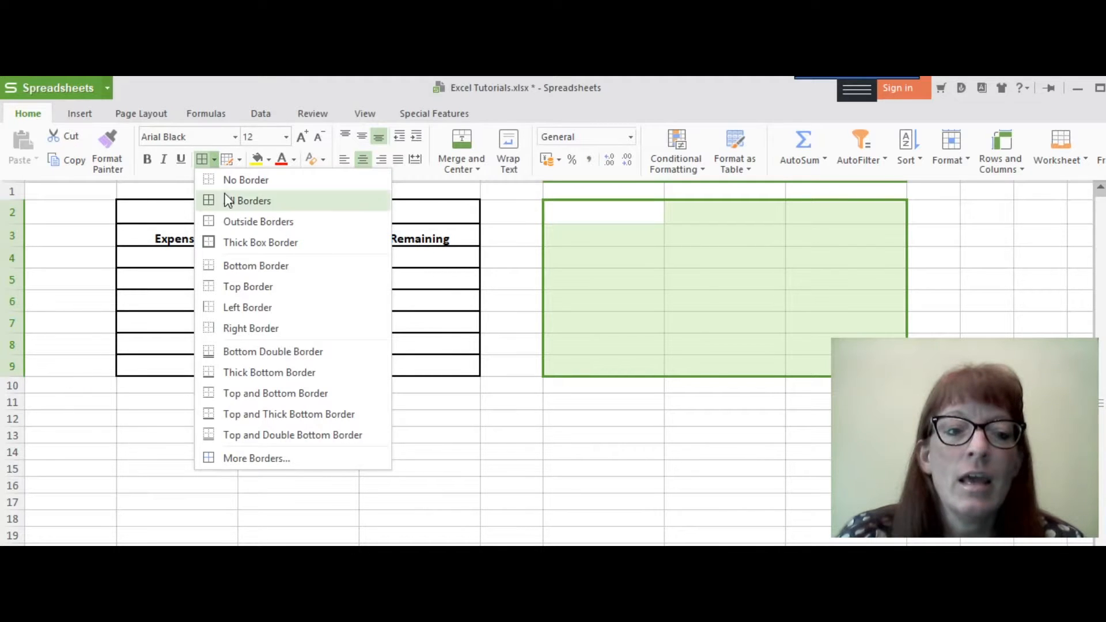
left_click(248, 461)
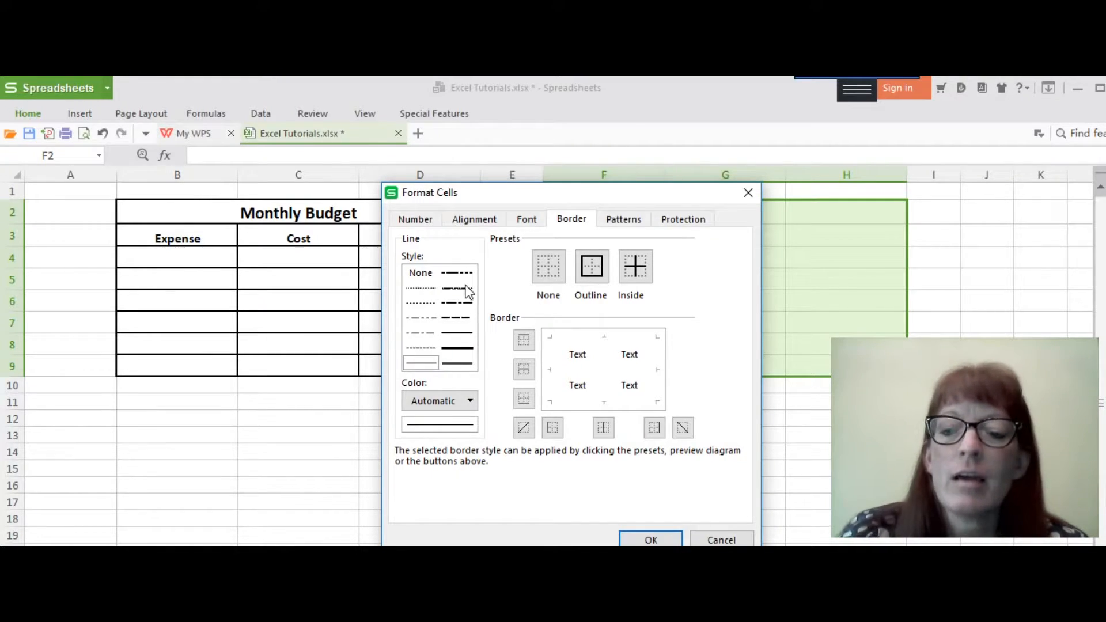
left_click(463, 335)
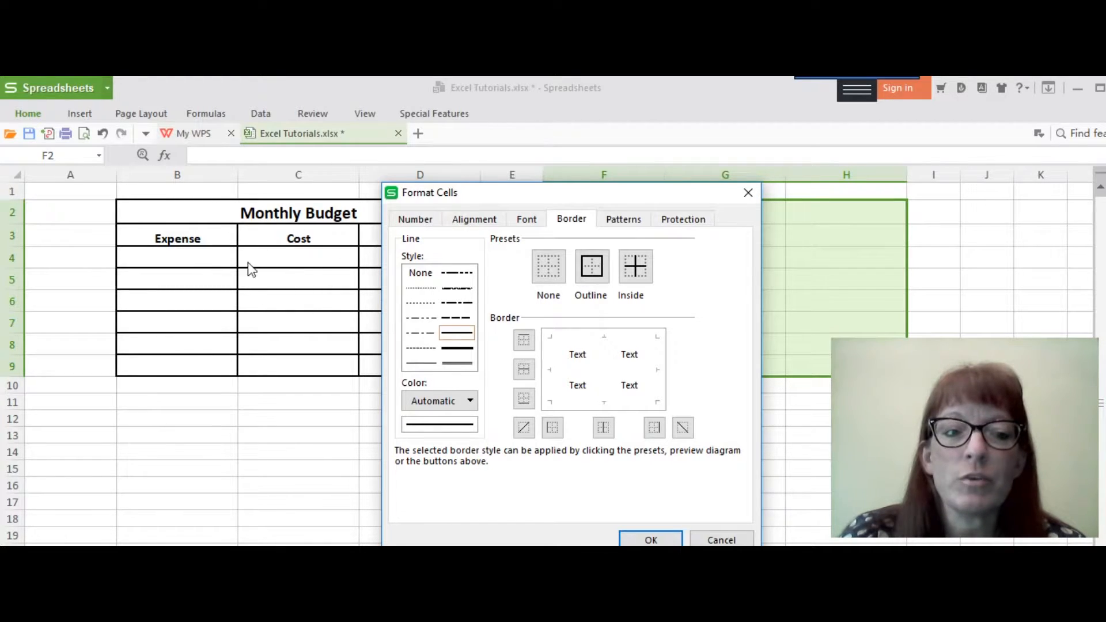
left_click(597, 267)
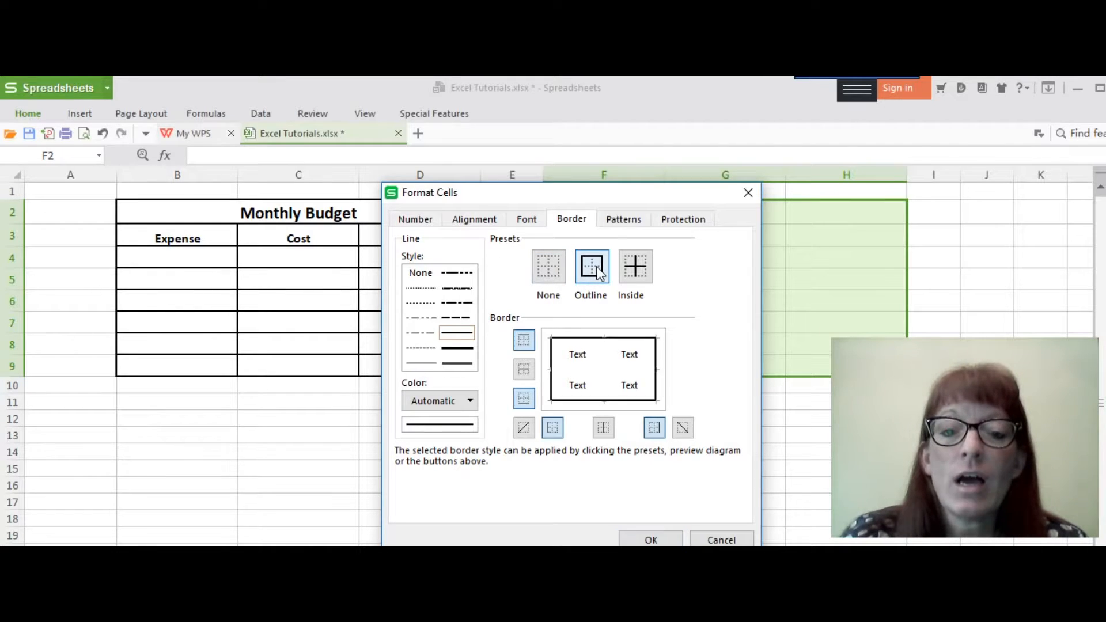
left_click(635, 269)
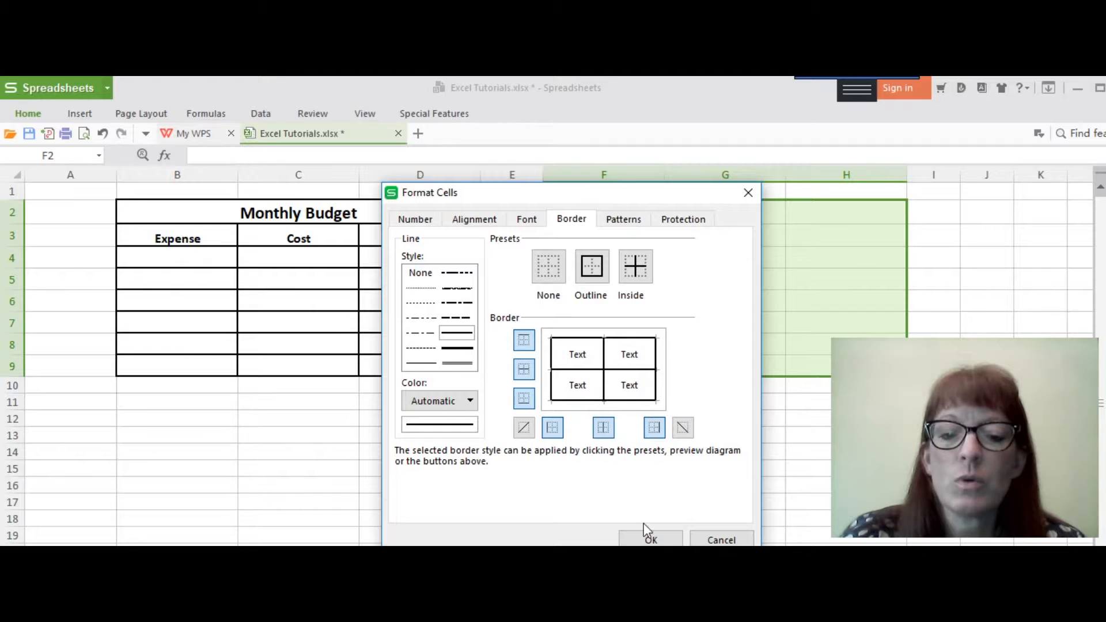
left_click(645, 538)
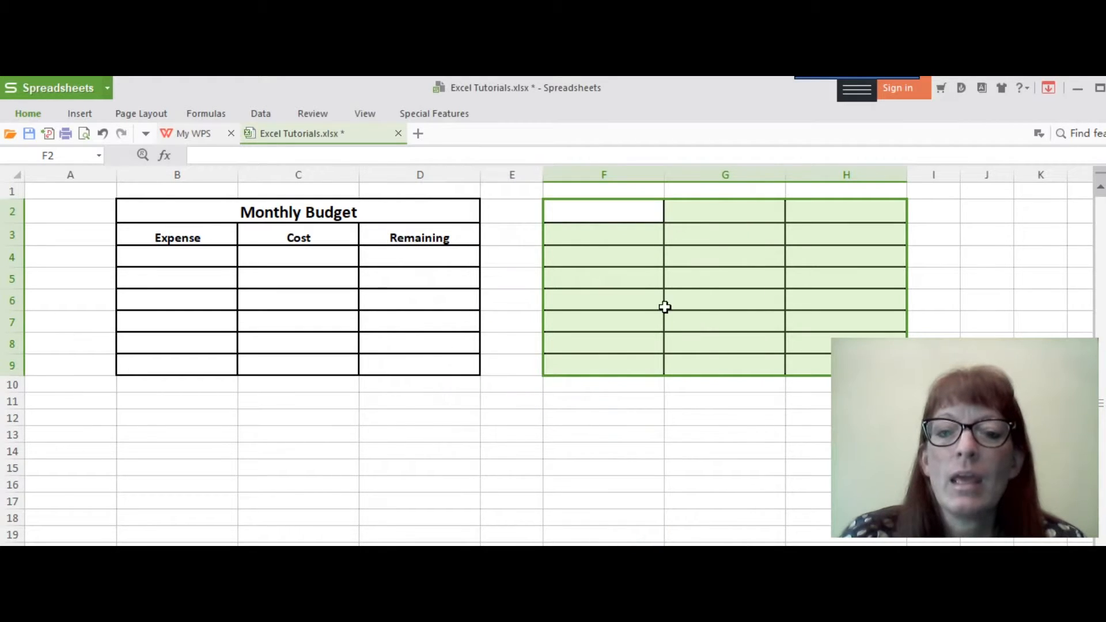
left_click(712, 287)
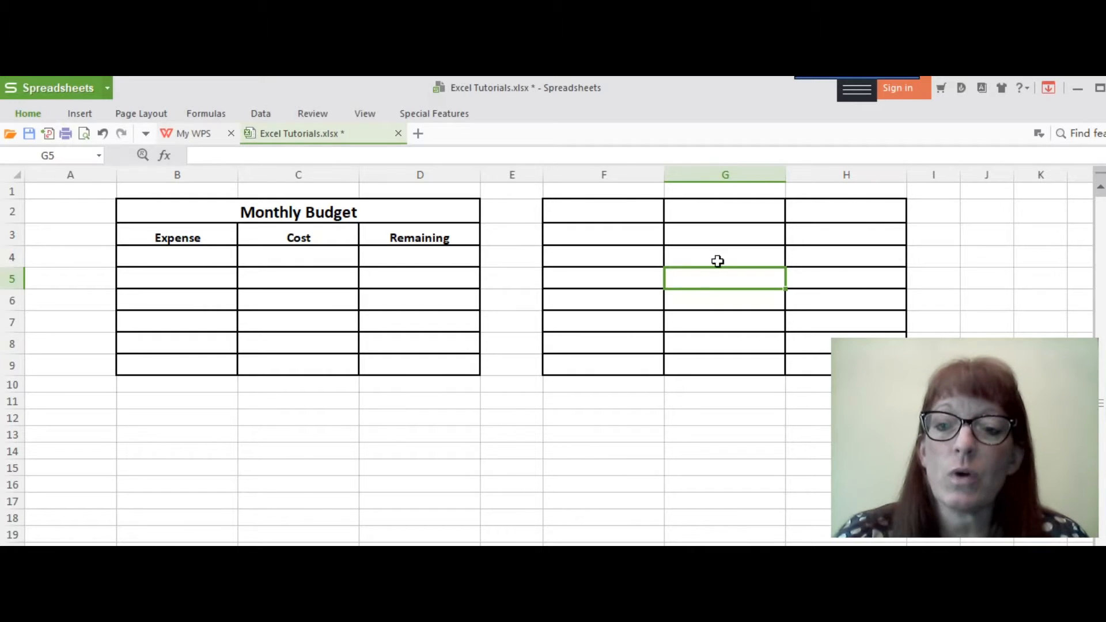
Step: Merge cells F2:H2 into a single title cell across the top of the new table
left_click(621, 214)
left_click_drag(621, 214, 822, 222)
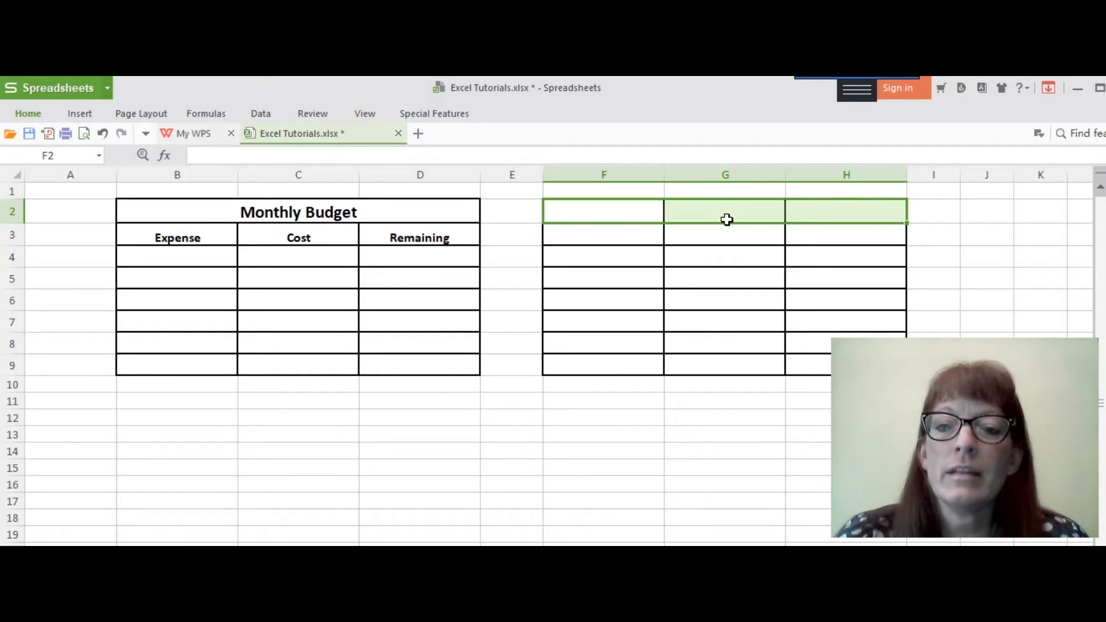
right_click(704, 216)
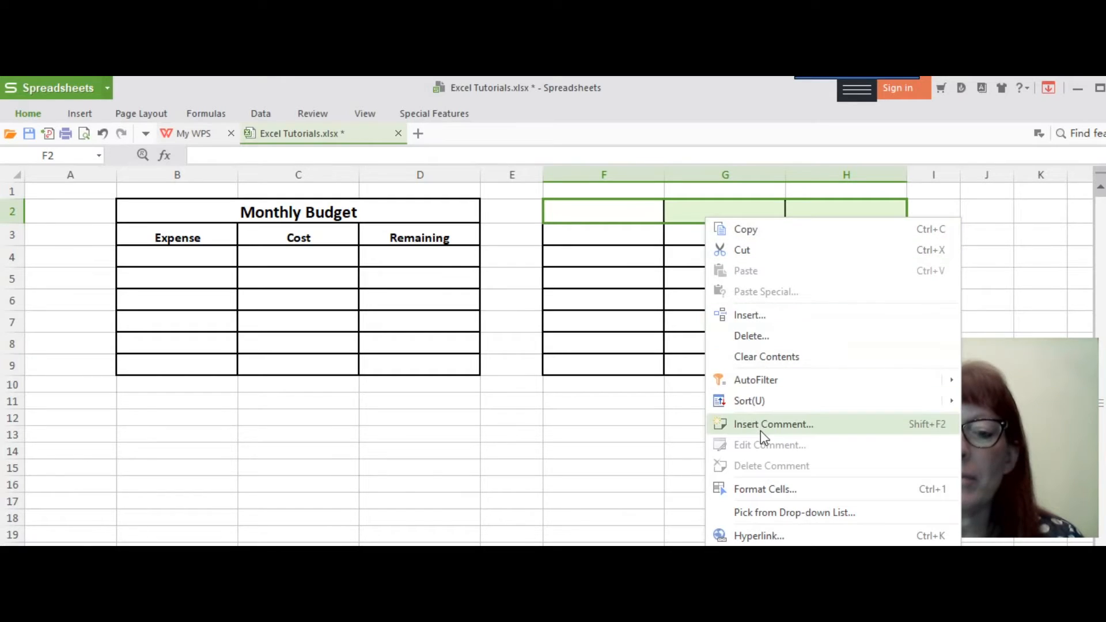
left_click(777, 494)
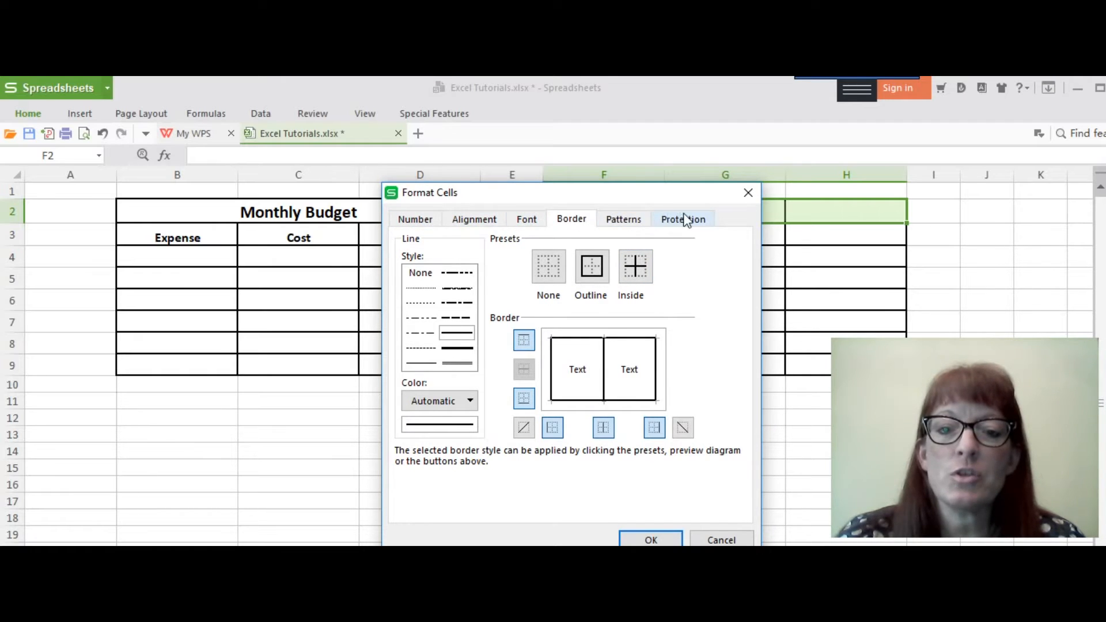
left_click(471, 219)
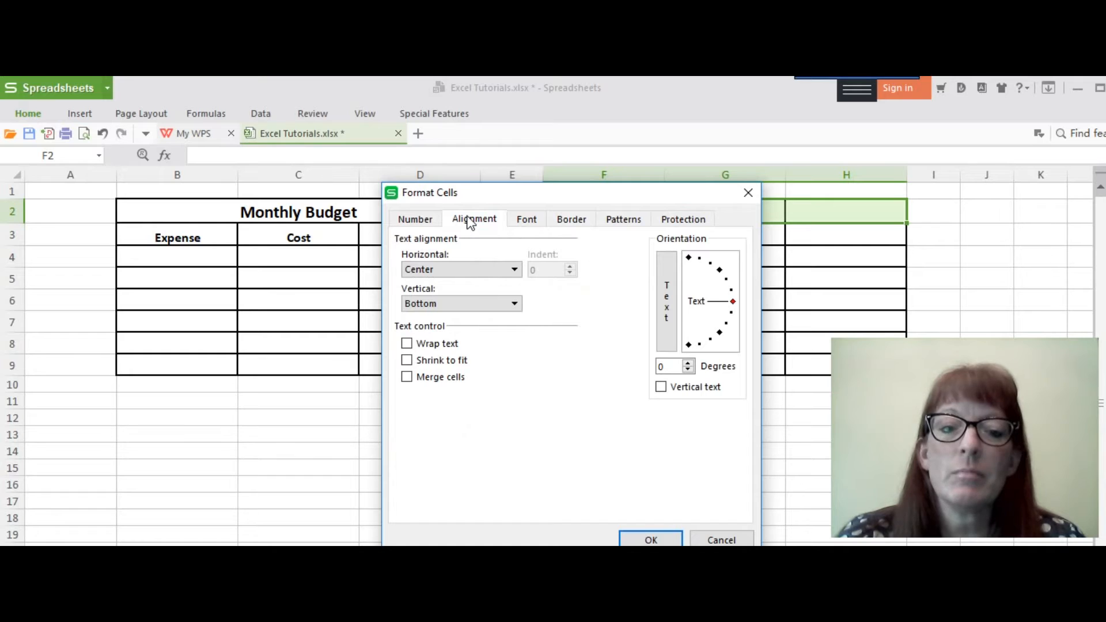
left_click(407, 377)
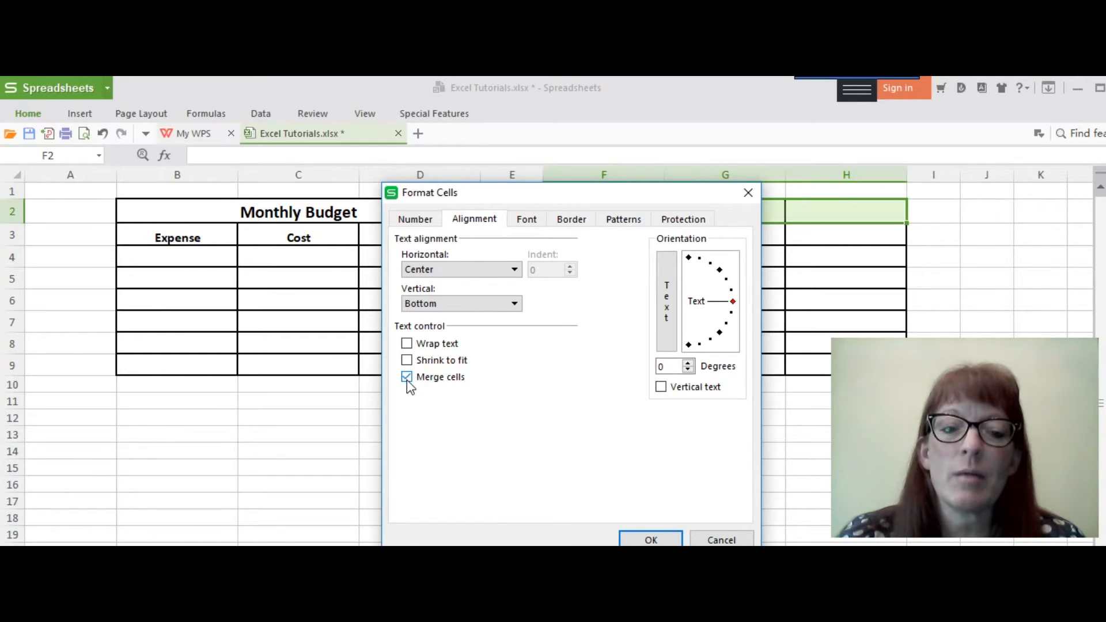
left_click(636, 538)
left_click_drag(728, 296, 727, 279)
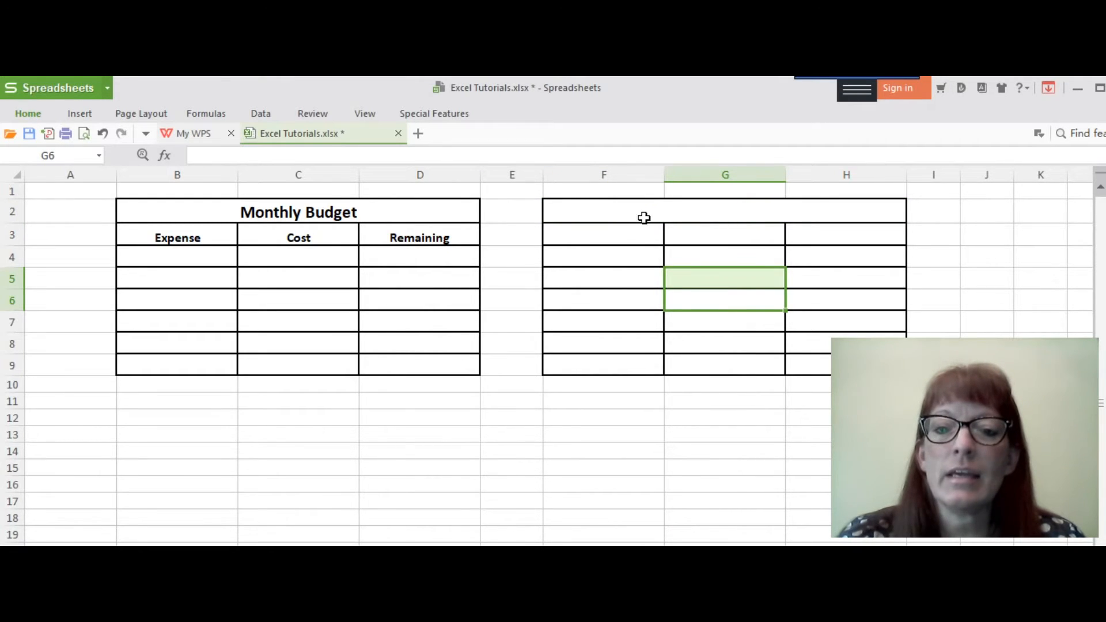
Step: Enter the title "Monthly Budget" in the merged cell F2 of the new table
left_click(712, 218)
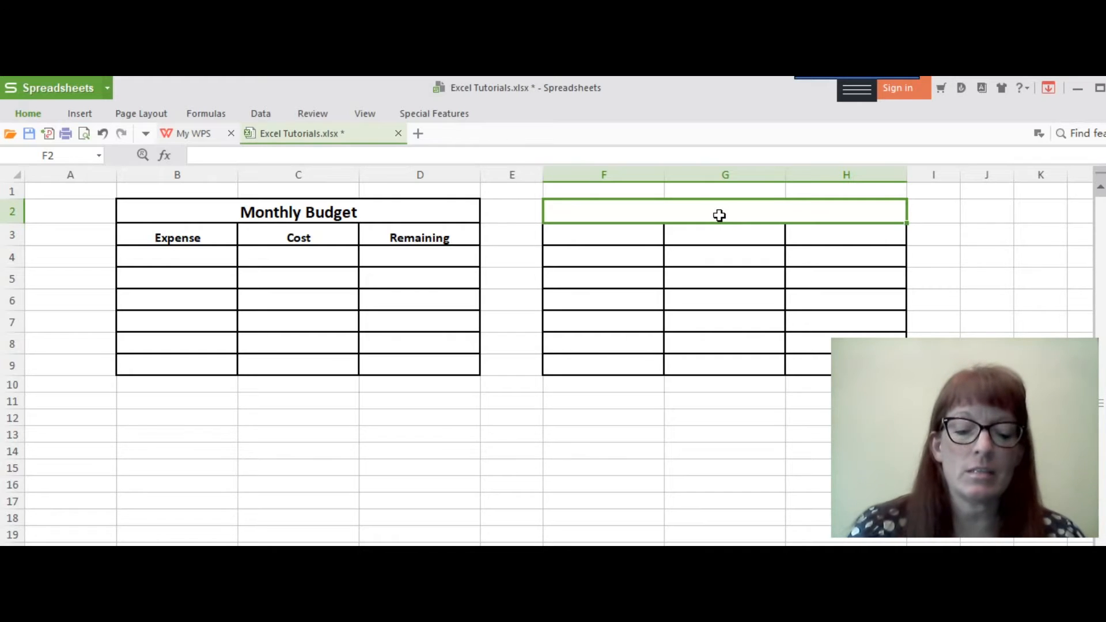
type("Mont")
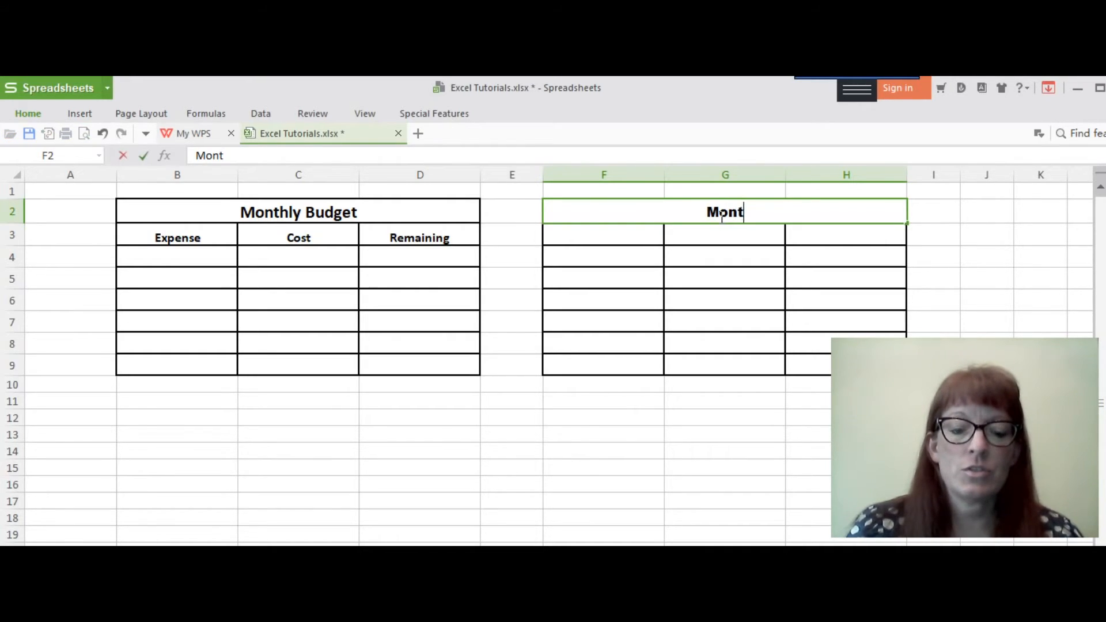
type("hly Budget")
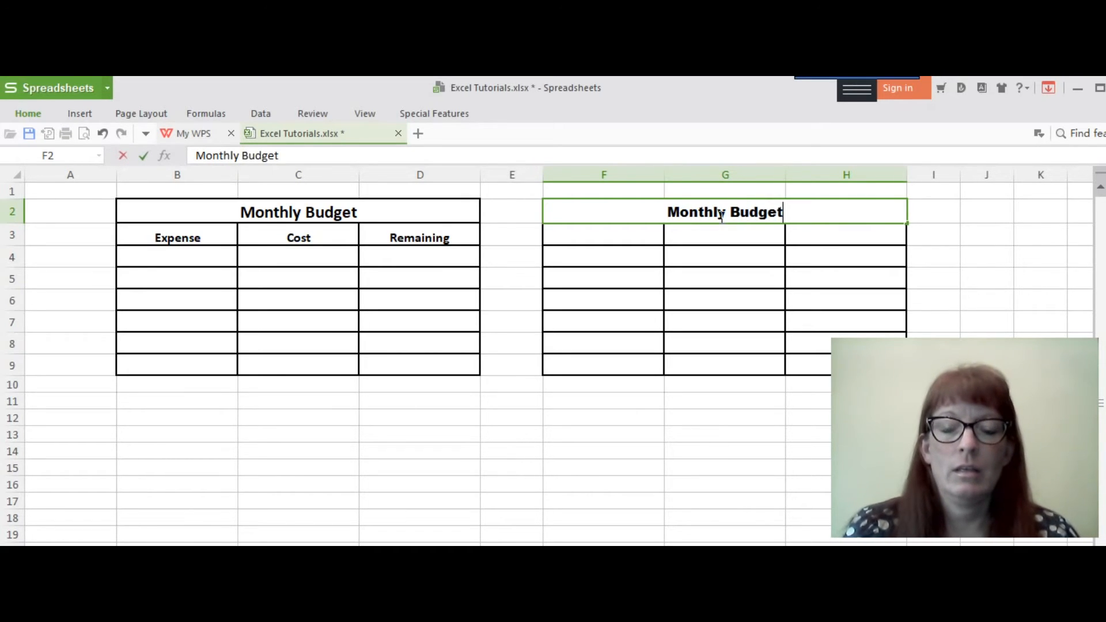
Step: Enter the column headings "Expense", "Cost" and "Remaining" in cells F3, G3 and H3
left_click(652, 245)
type("Exp")
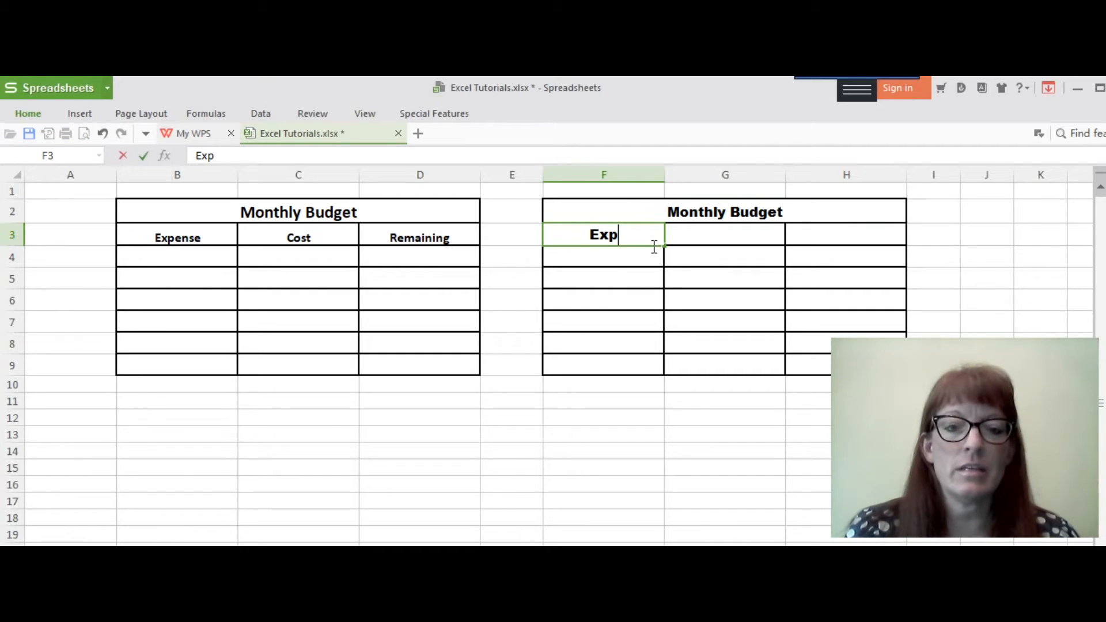
type("ense")
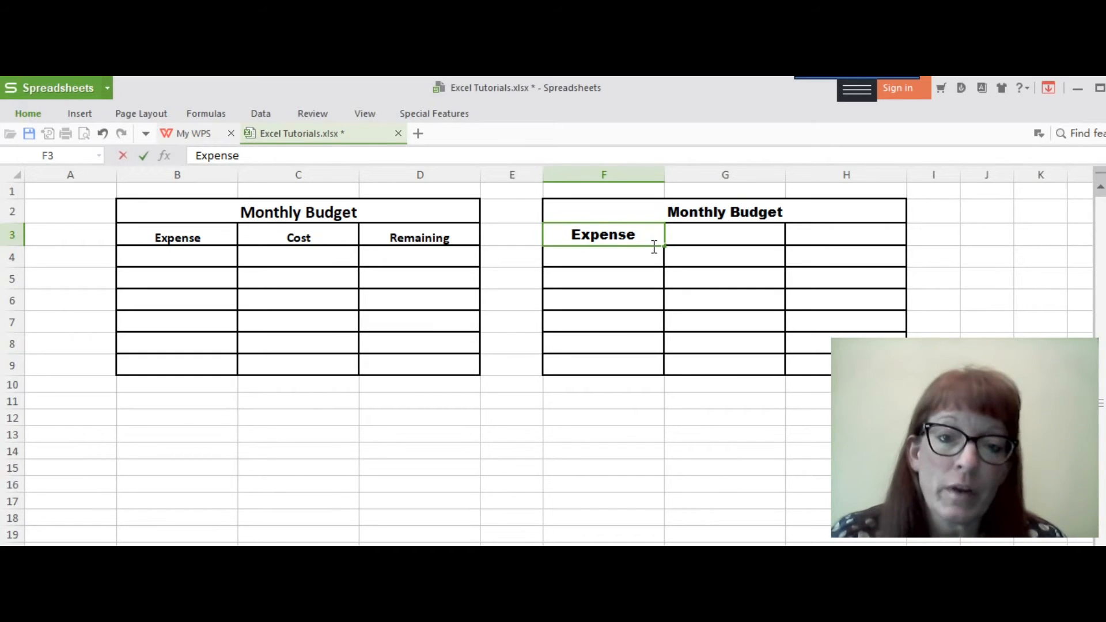
left_click(697, 236)
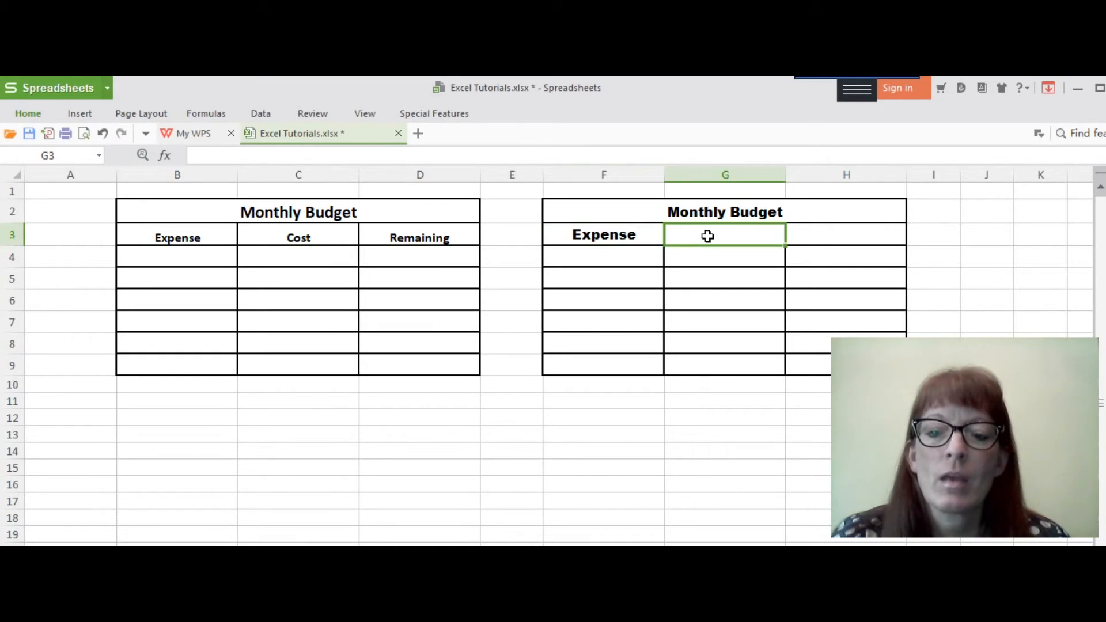
type("Cost")
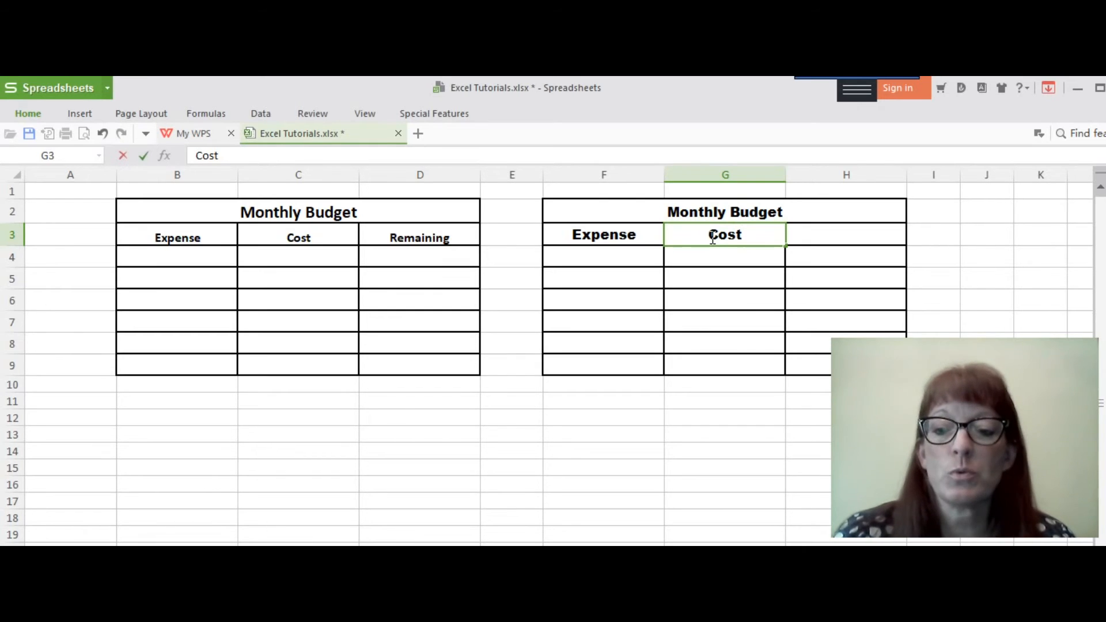
left_click(825, 234)
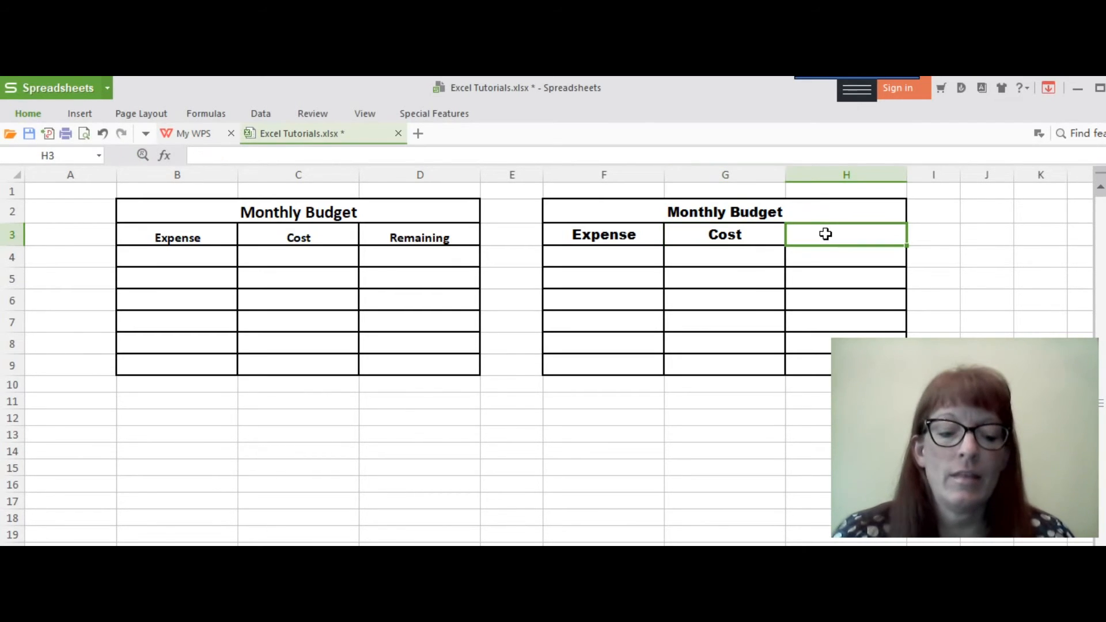
type("Remaining")
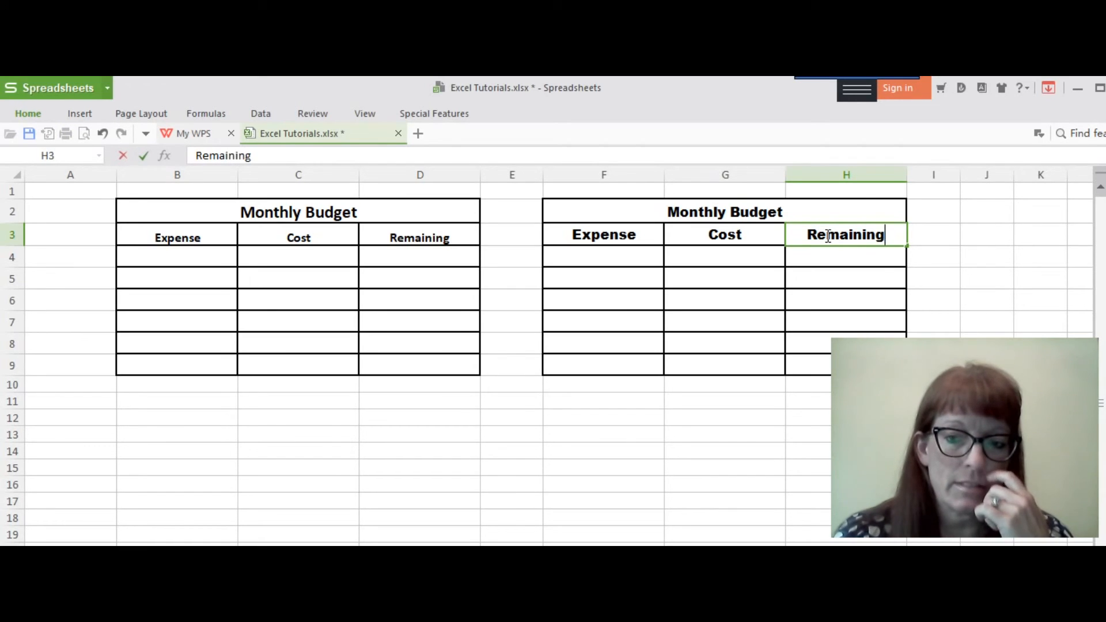